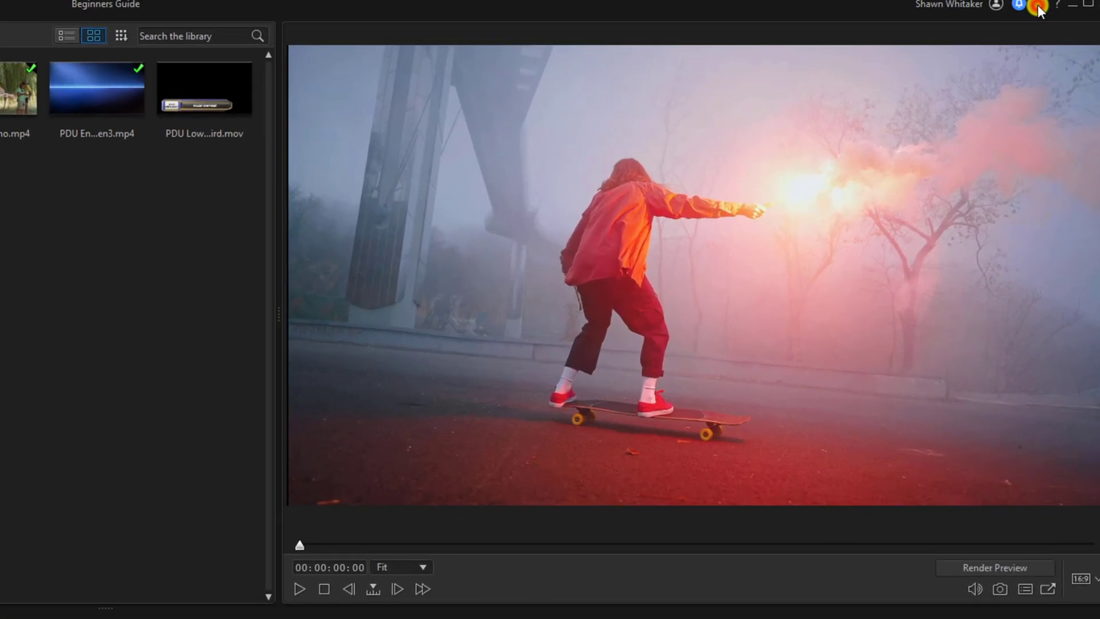
- Turn on hardware decoding in Hardware Acceleration preferences, accept the warning, and run GPU optimization
left_click(1039, 9)
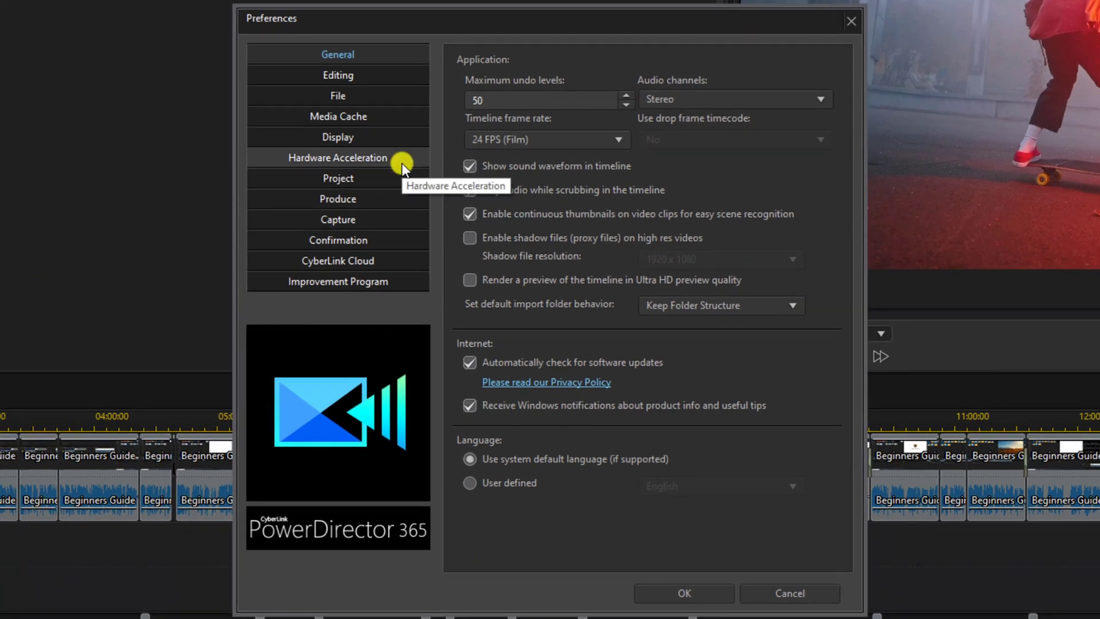
left_click(402, 162)
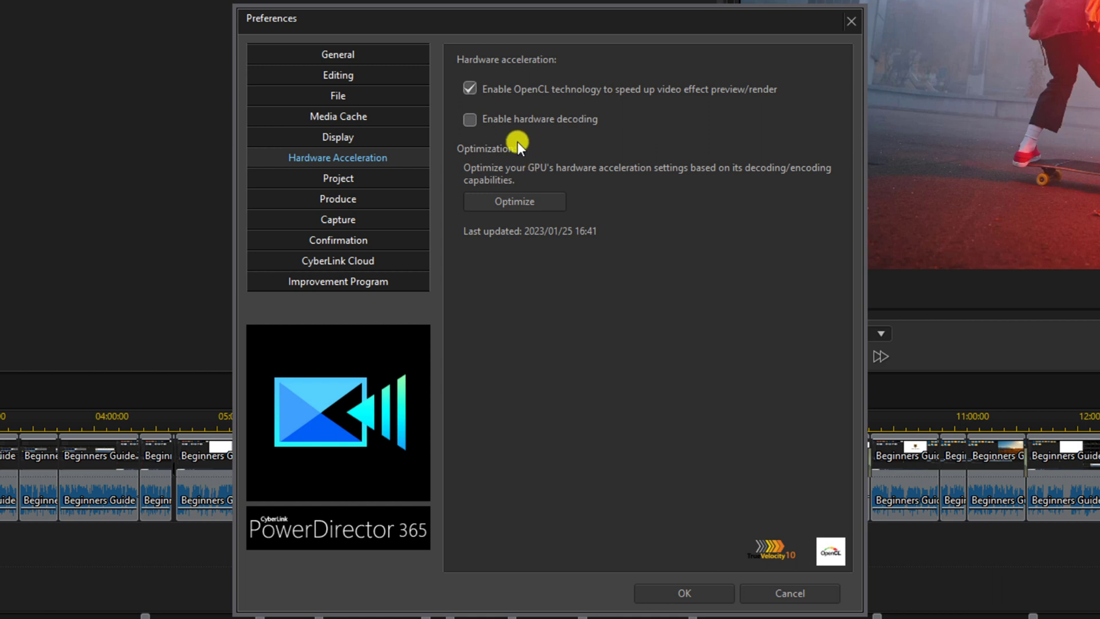
left_click(469, 122)
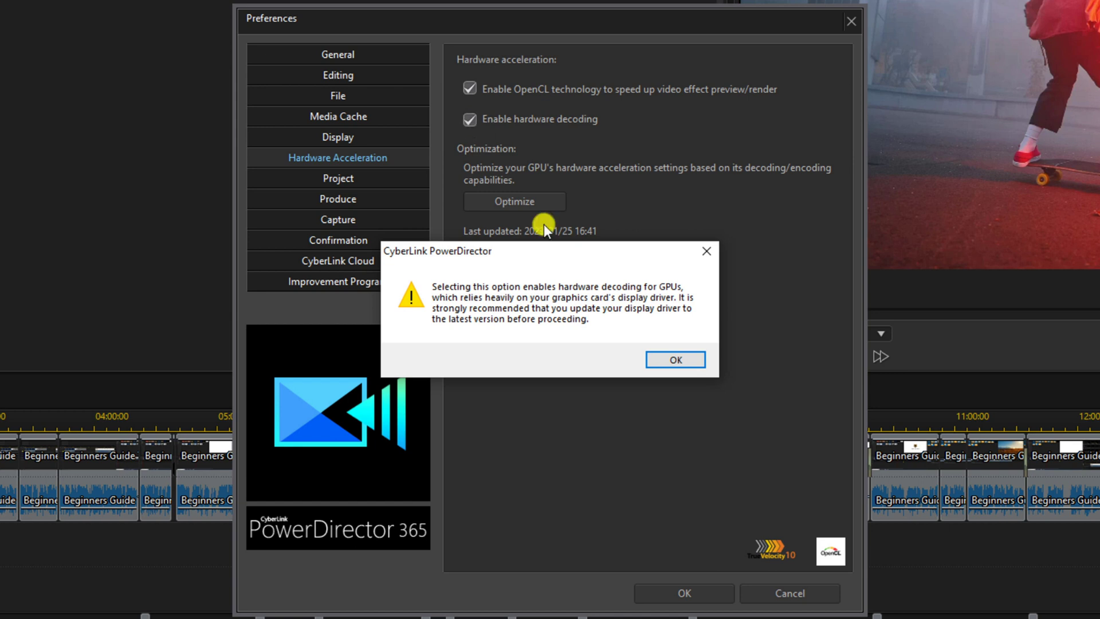
left_click(668, 358)
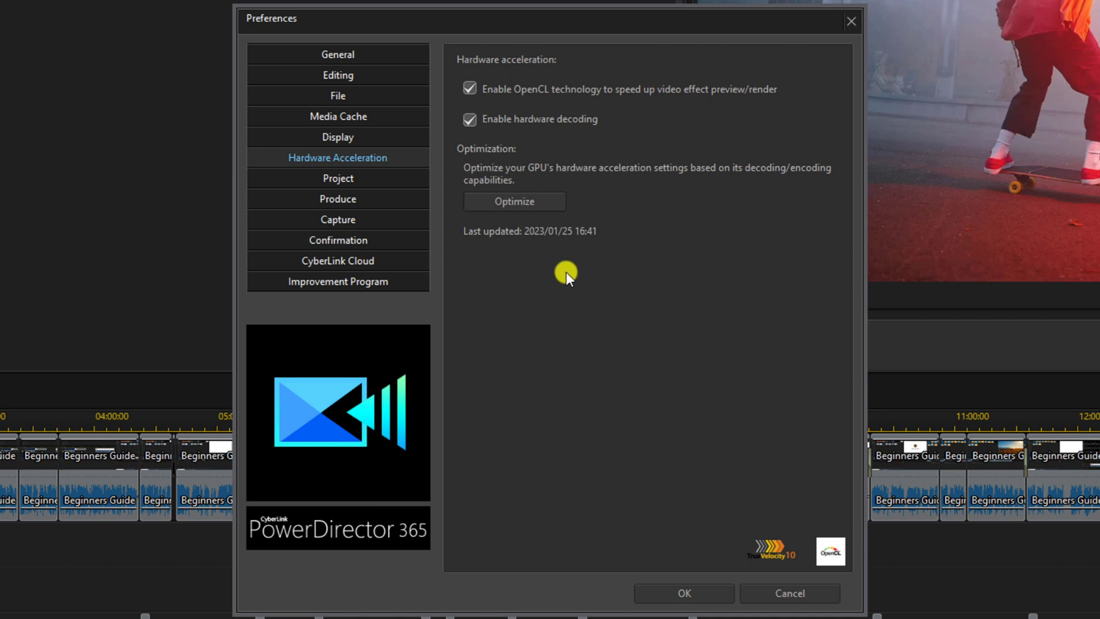
left_click(539, 204)
- Turn on Reduce video noise in the Produce preferences and save the Preferences
left_click(379, 199)
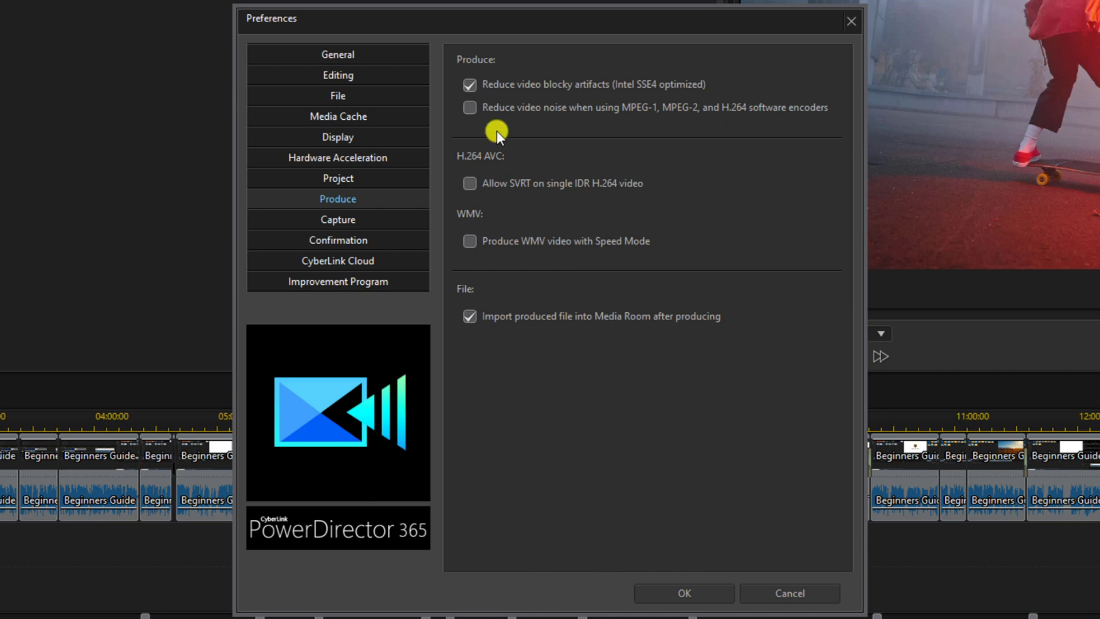
left_click(470, 106)
left_click(675, 596)
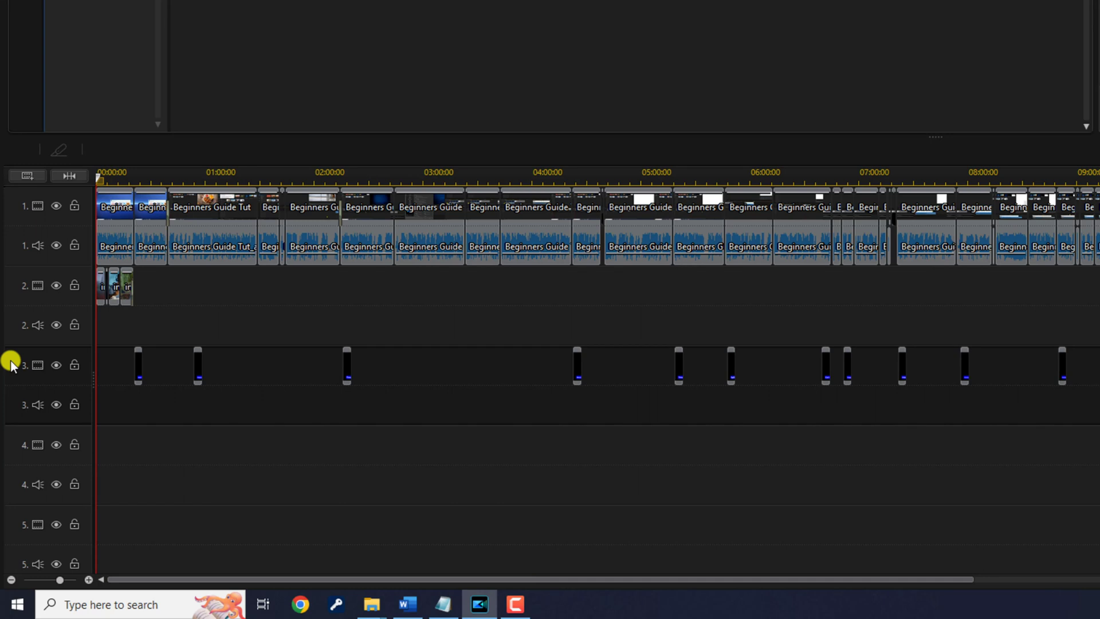
- Show the SVRT track from the timeline track header's context menu
right_click(10, 361)
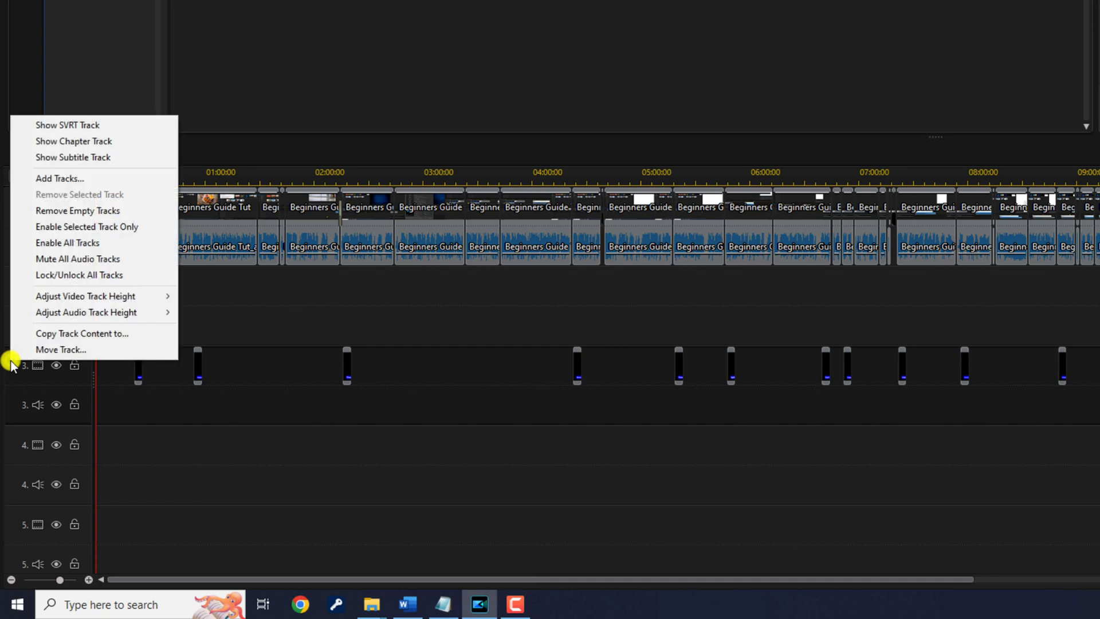
left_click(117, 123)
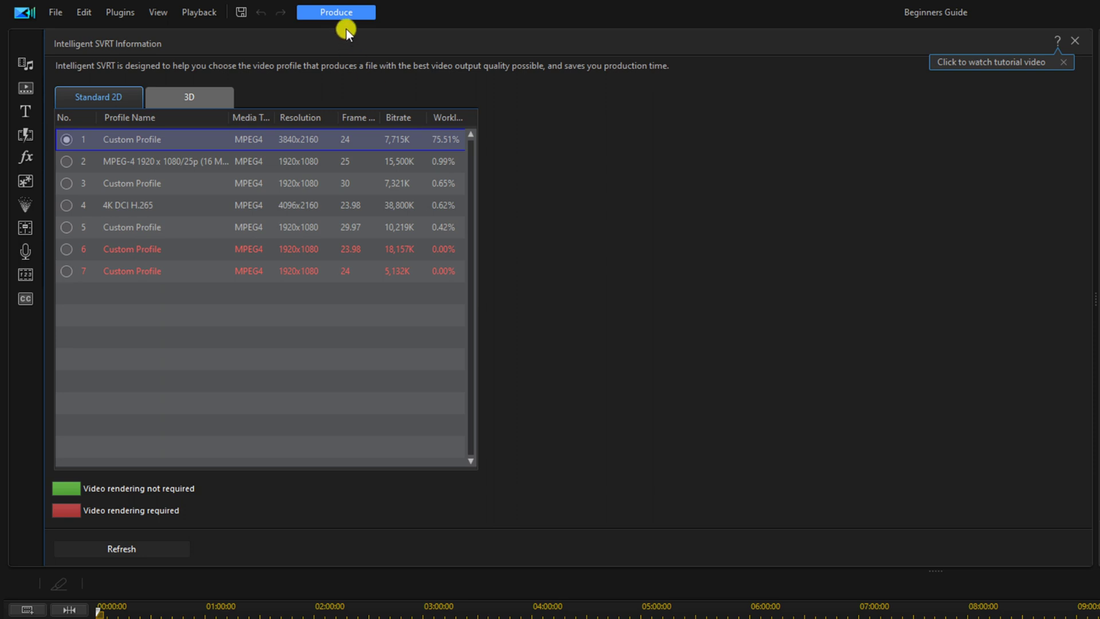
- Save the top Intelligent SVRT recommendation from Profile Analyzer as 'SVRT Custom Profile'
left_click(341, 12)
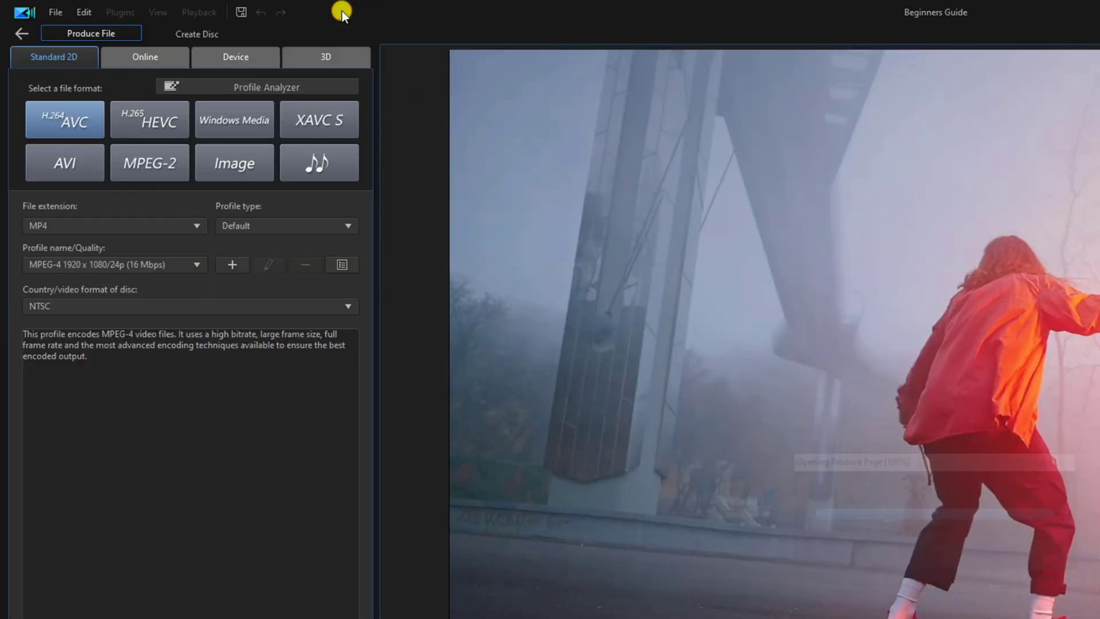
left_click(310, 86)
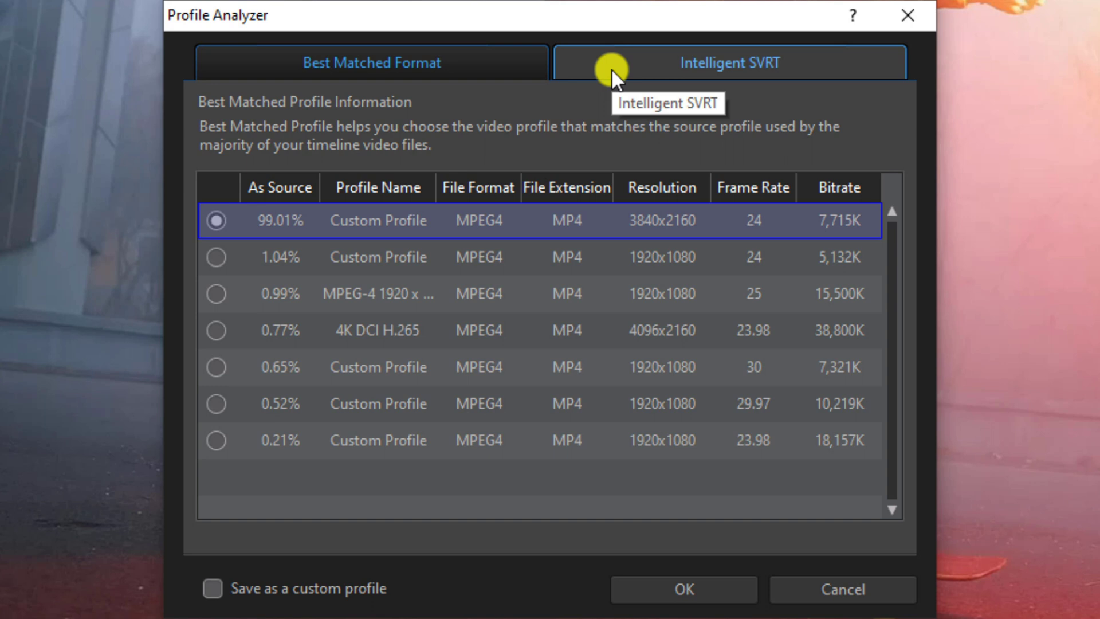
left_click(611, 67)
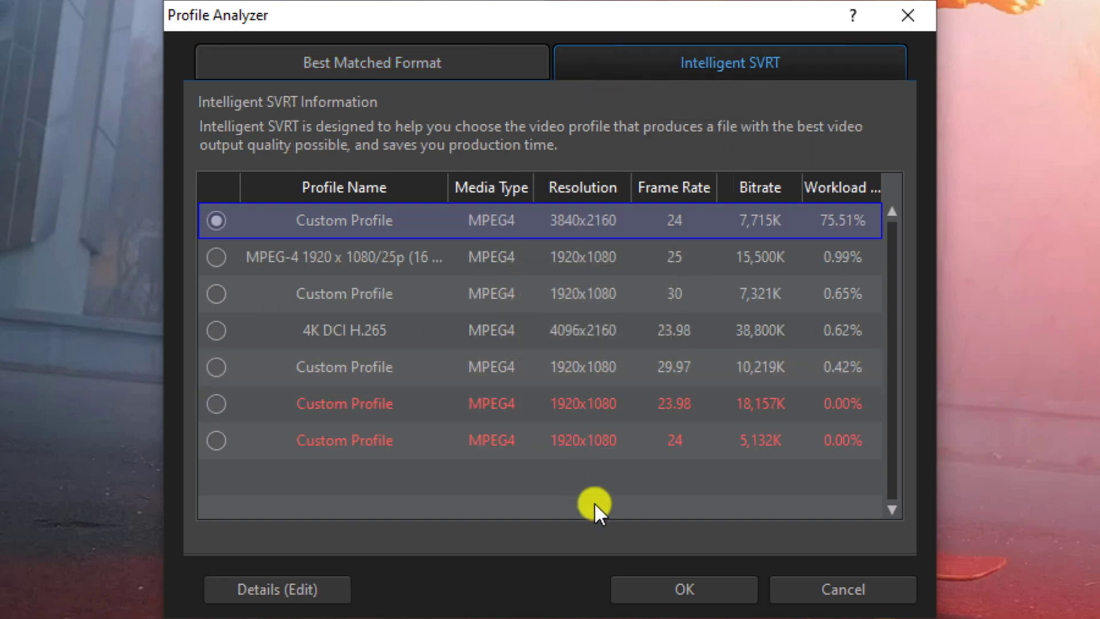
left_click(639, 586)
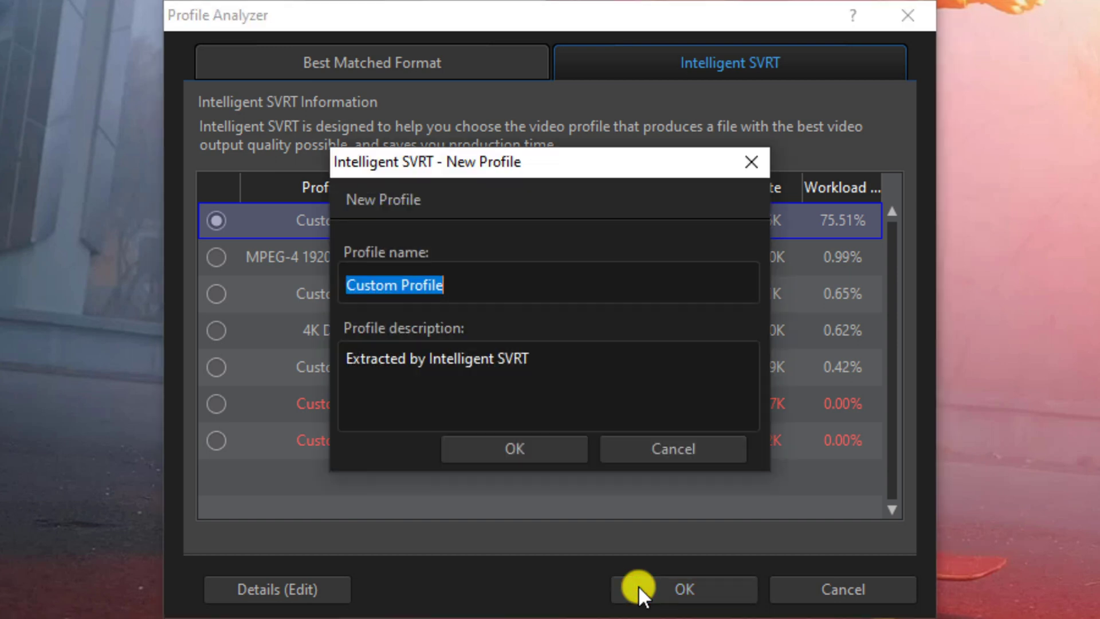
left_click(341, 285)
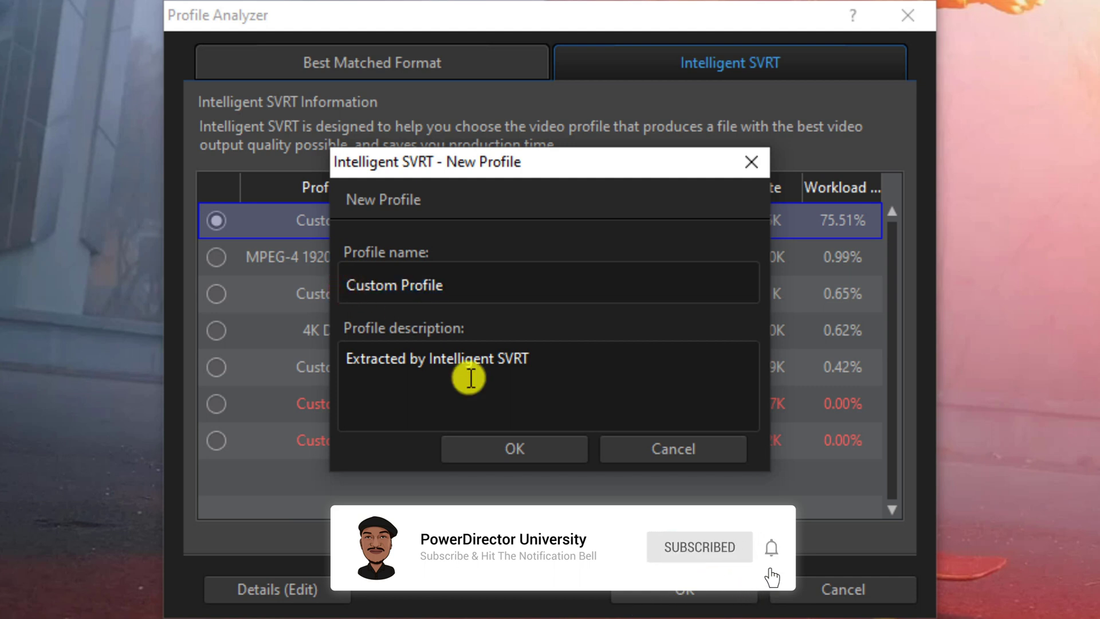
type("SVRT")
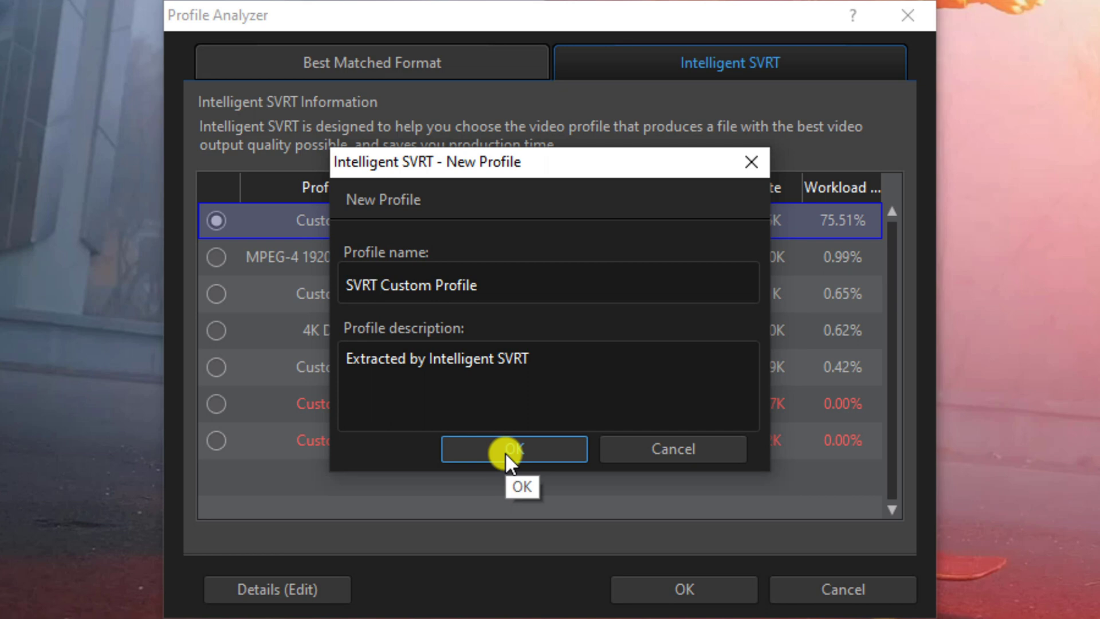
left_click(504, 452)
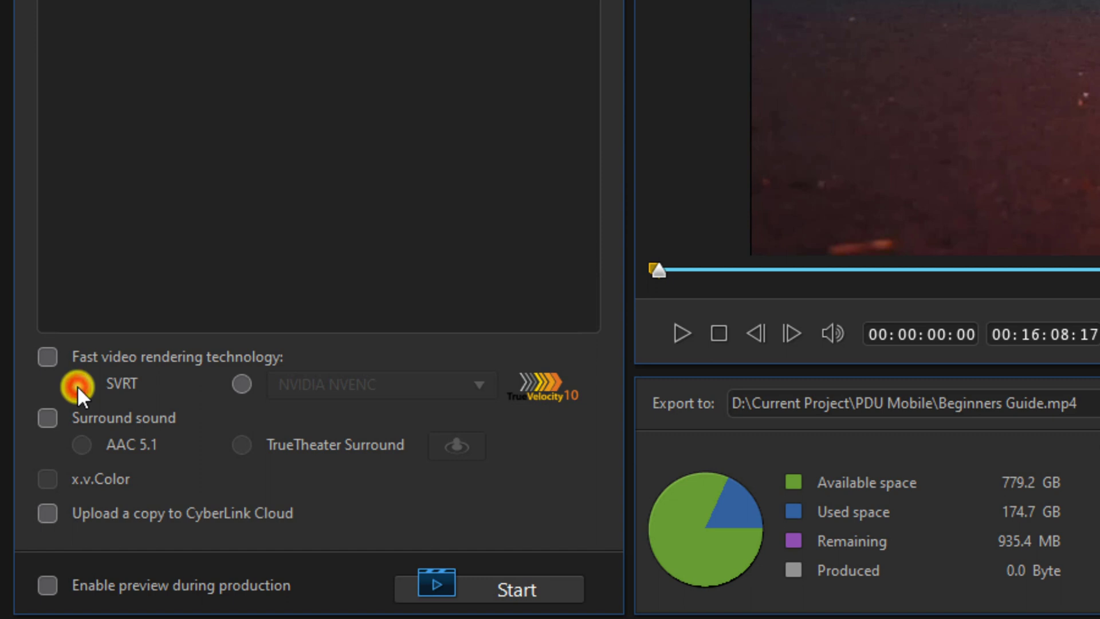
- Start producing the video with SVRT, then return to the Edit workspace
left_click(512, 590)
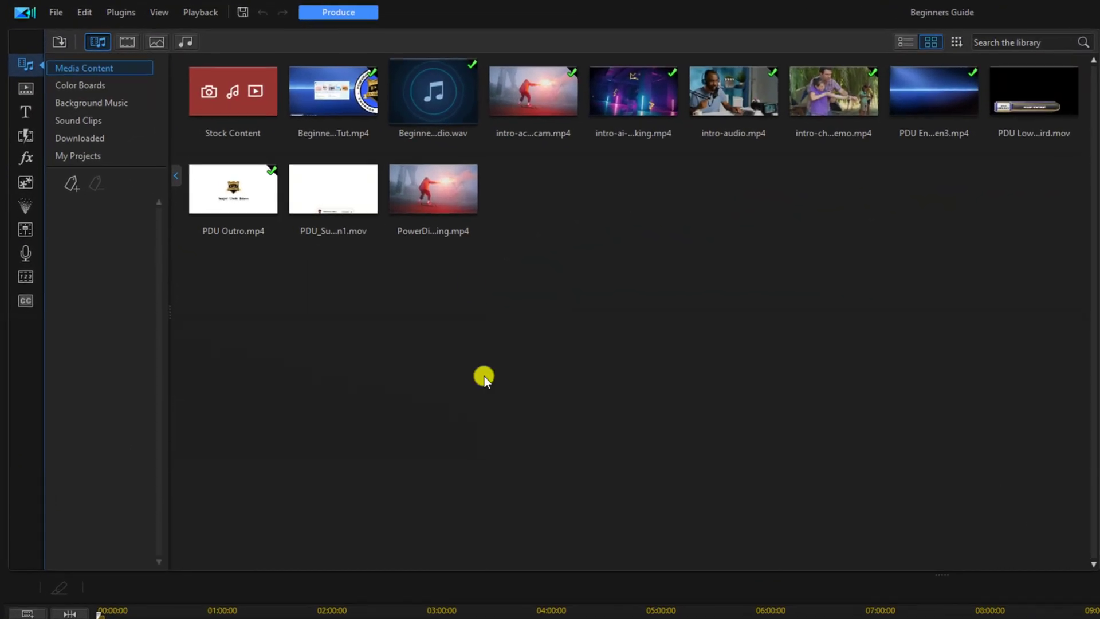
- On the Produce page, enable fast video rendering with the NVIDIA NVENC encoder
left_click(349, 14)
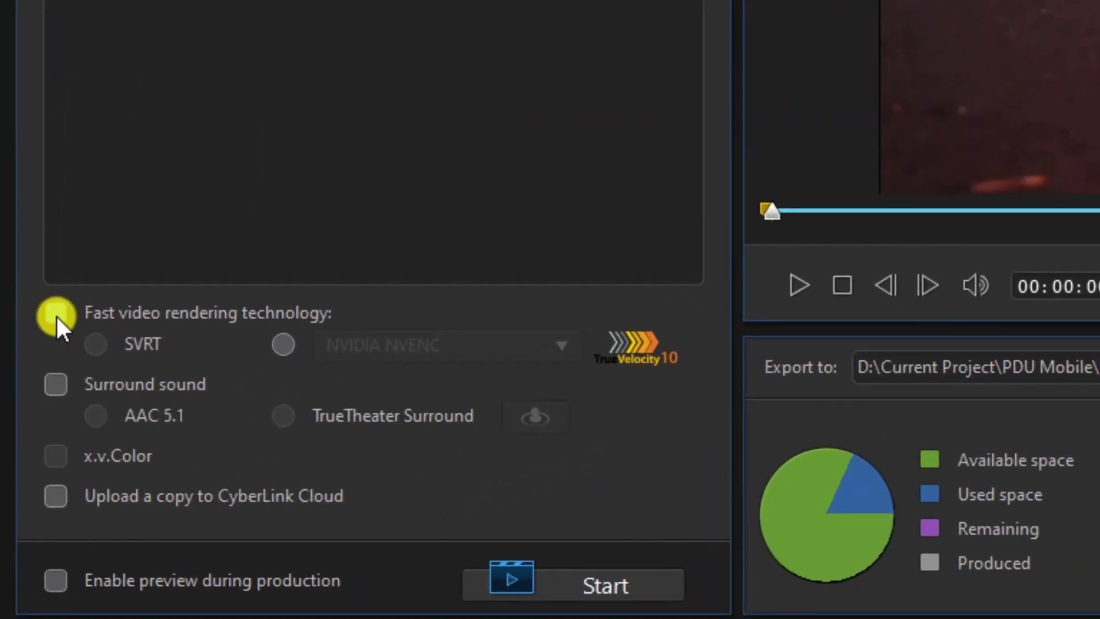
left_click(56, 314)
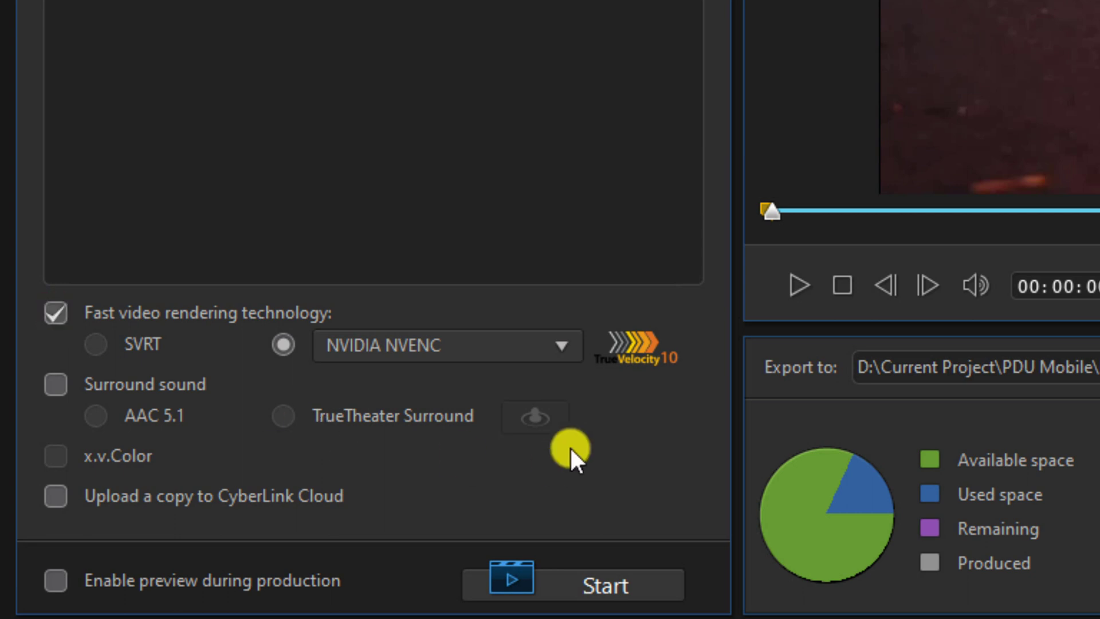
left_click(555, 347)
left_click(528, 384)
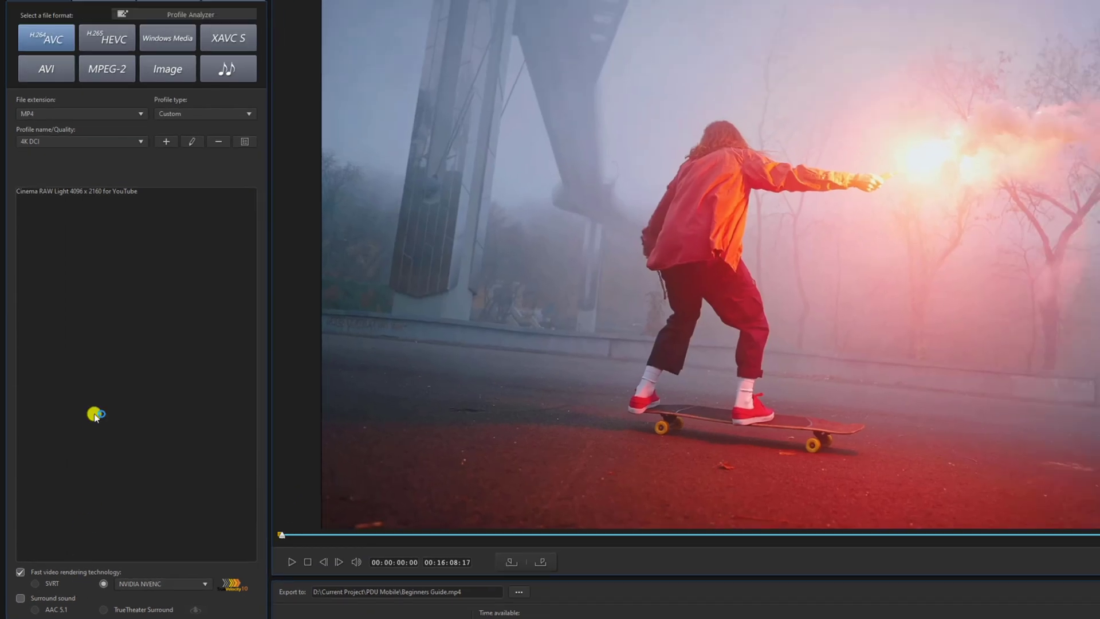
- Try the Windows Media format, then switch the output format to H.265 HEVC
left_click(170, 43)
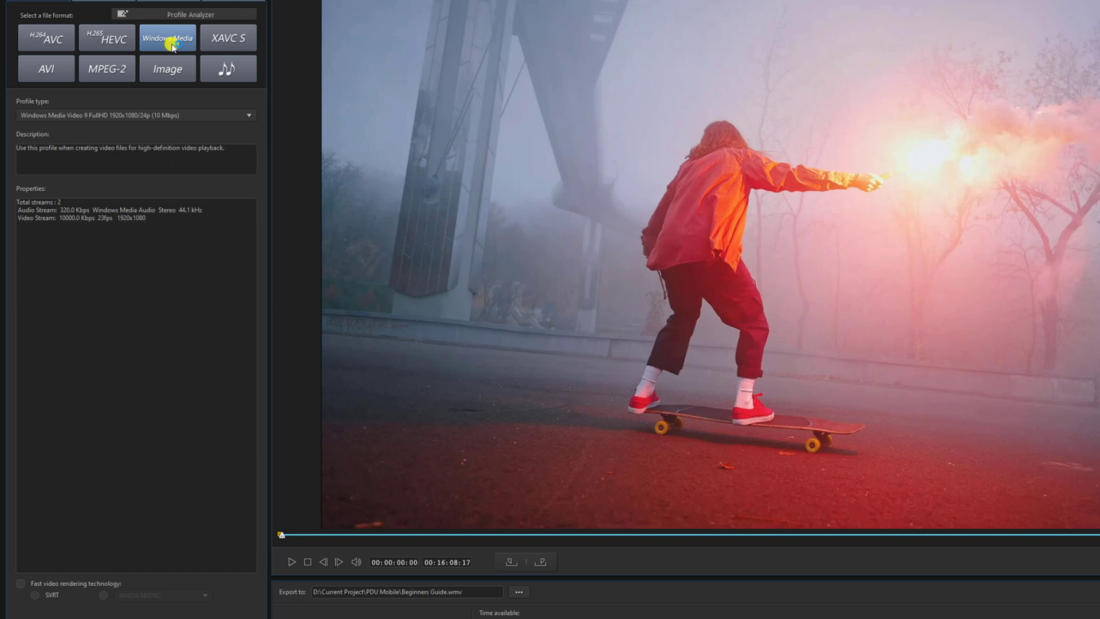
left_click(102, 45)
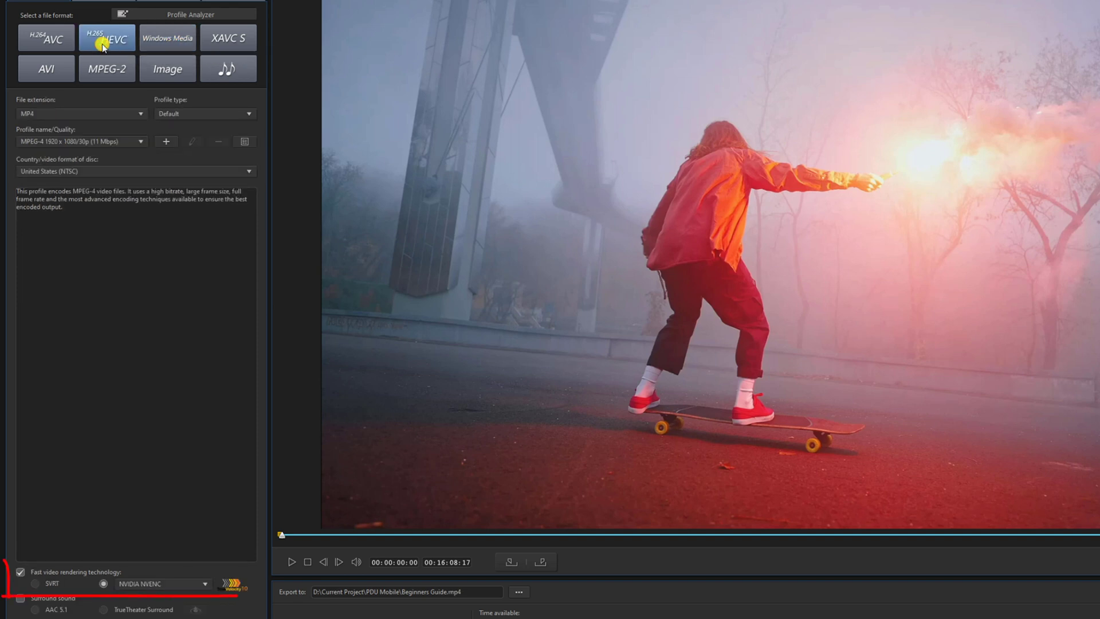